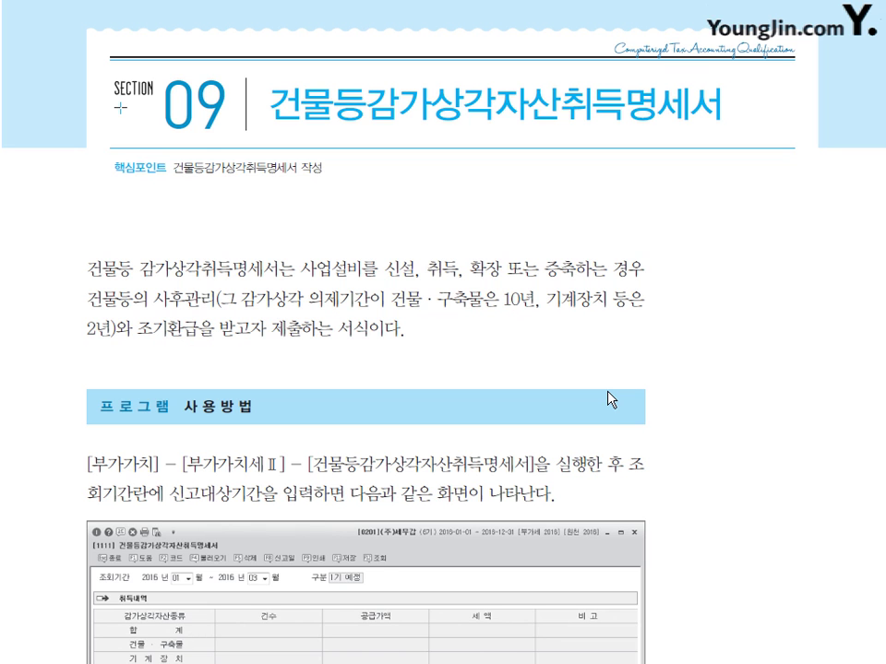
Step: Open the 건물등감가상각자산취득명세서 form and set its inquiry period to January through March 2016
scroll(609, 415, "down", 10)
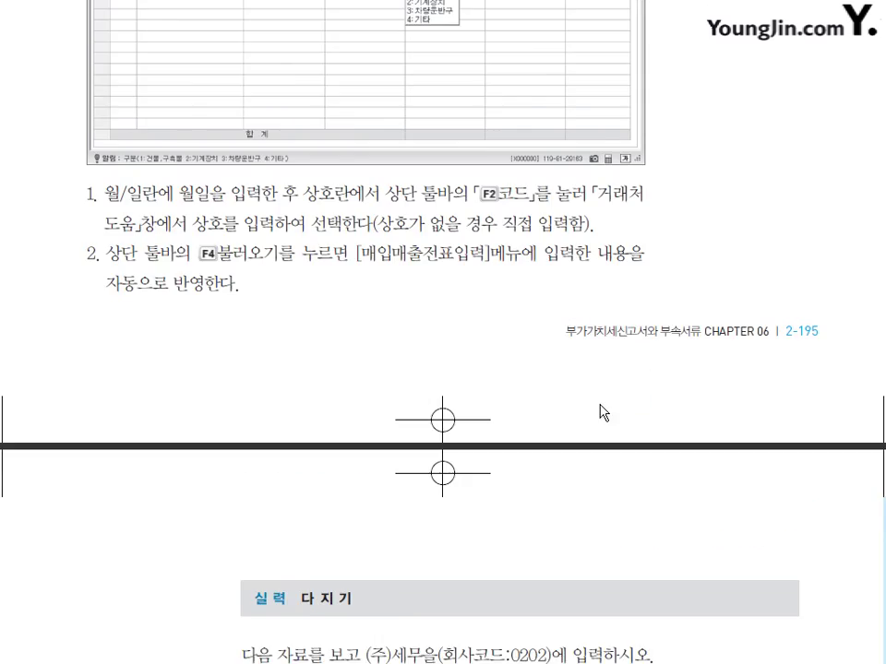
scroll(606, 409, "down", 7)
scroll(572, 368, "up", 2)
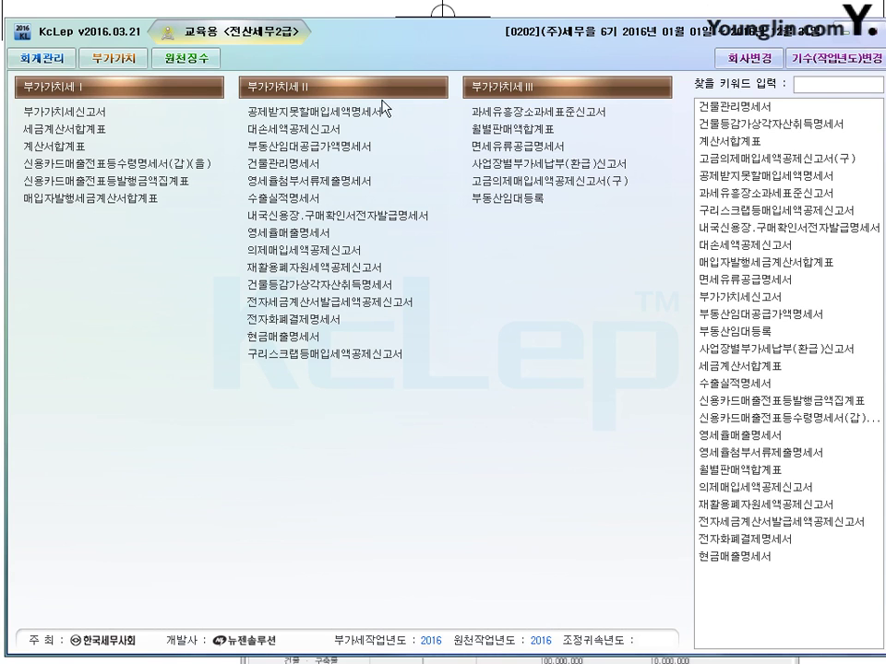
left_click(299, 295)
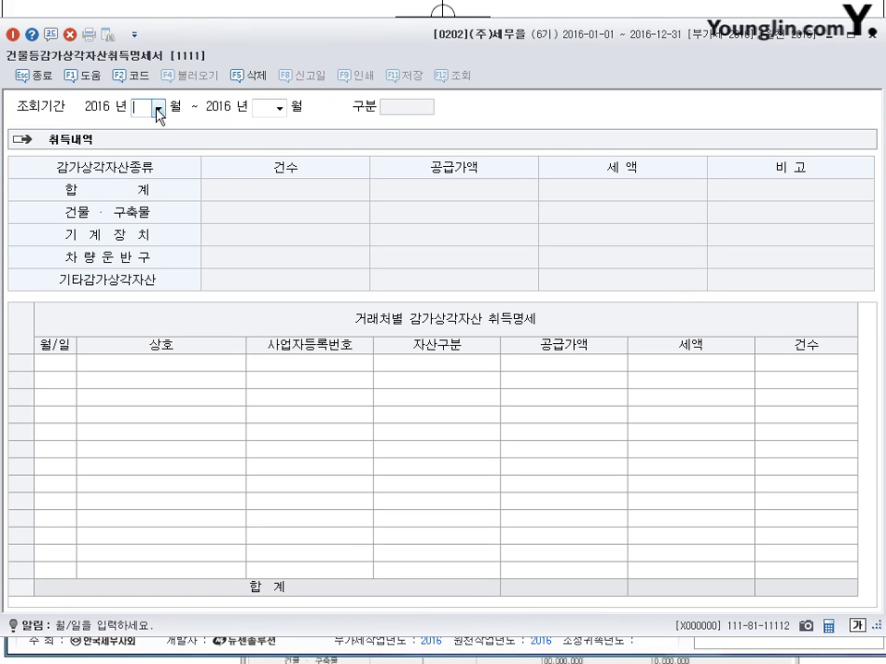
type("1")
key("Return")
type("3")
key("Return")
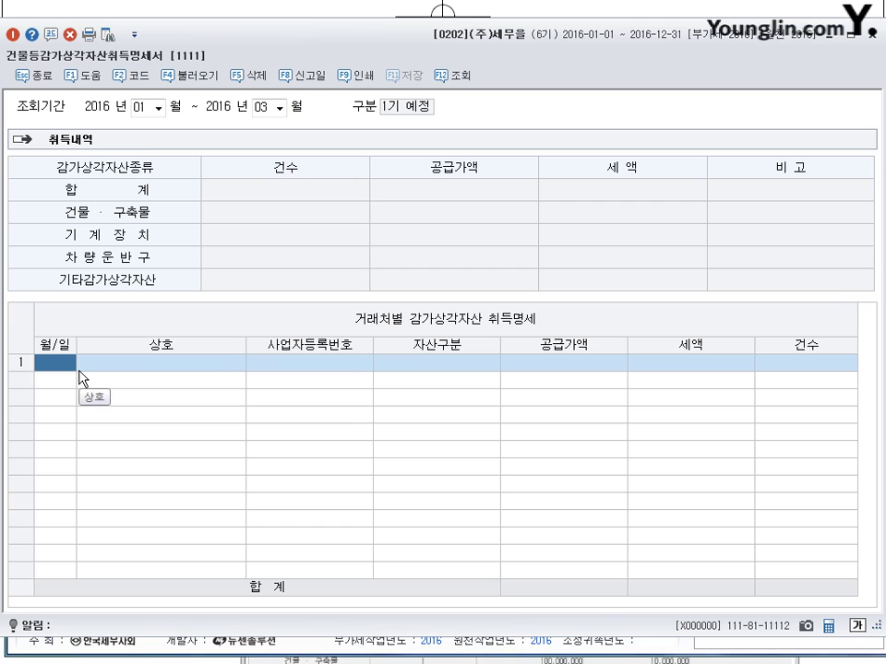
Step: Start the first acquisition row with date 03-01 and the supplier (주)테크노 looked up from the vendor list
type("0301")
key("Return")
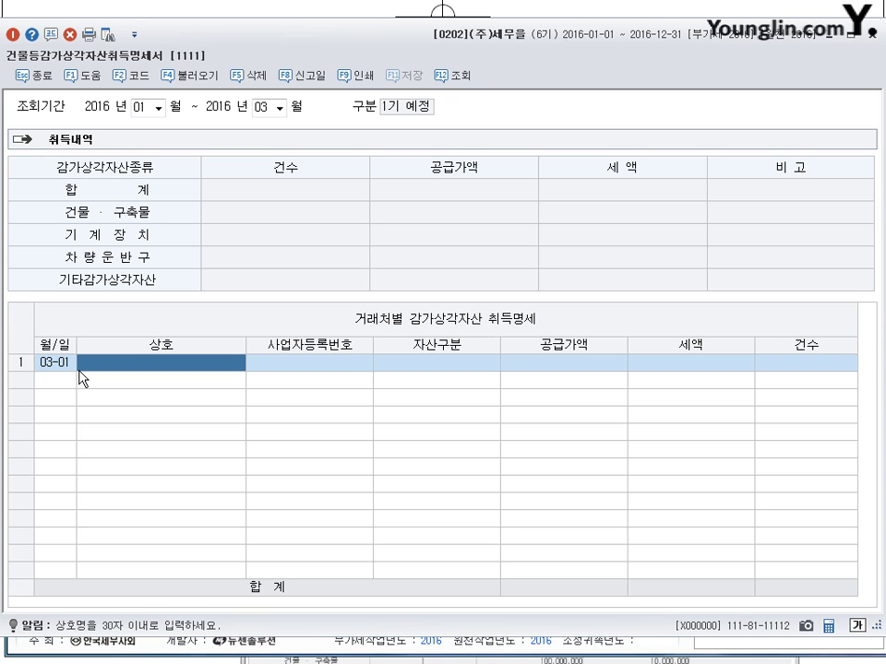
key("F2")
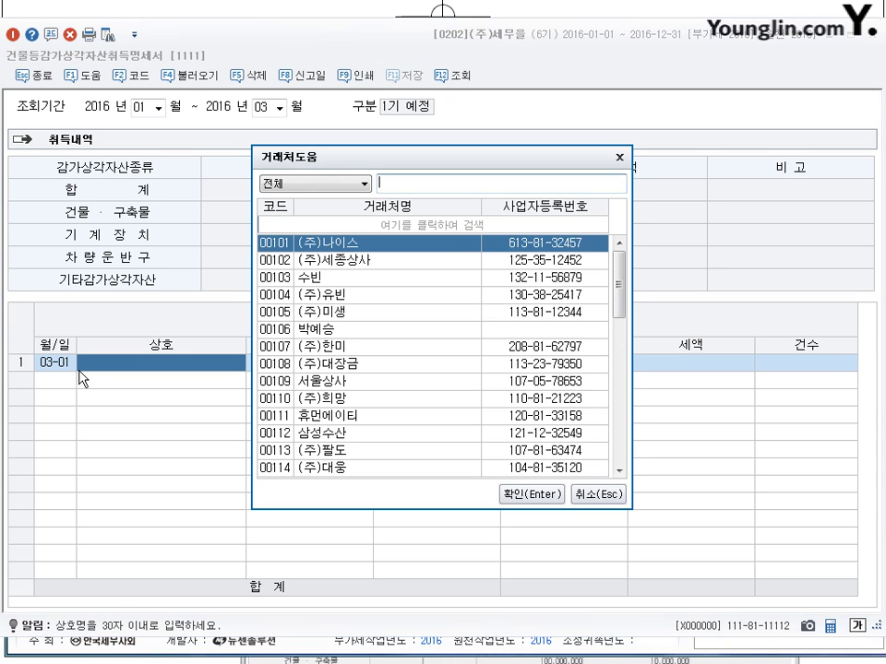
type("테크")
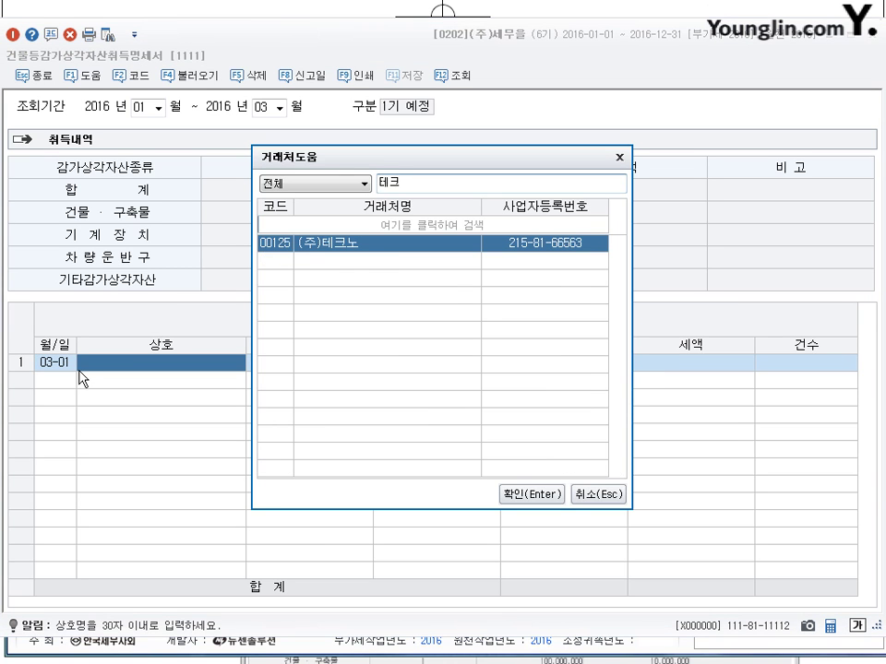
key("Return")
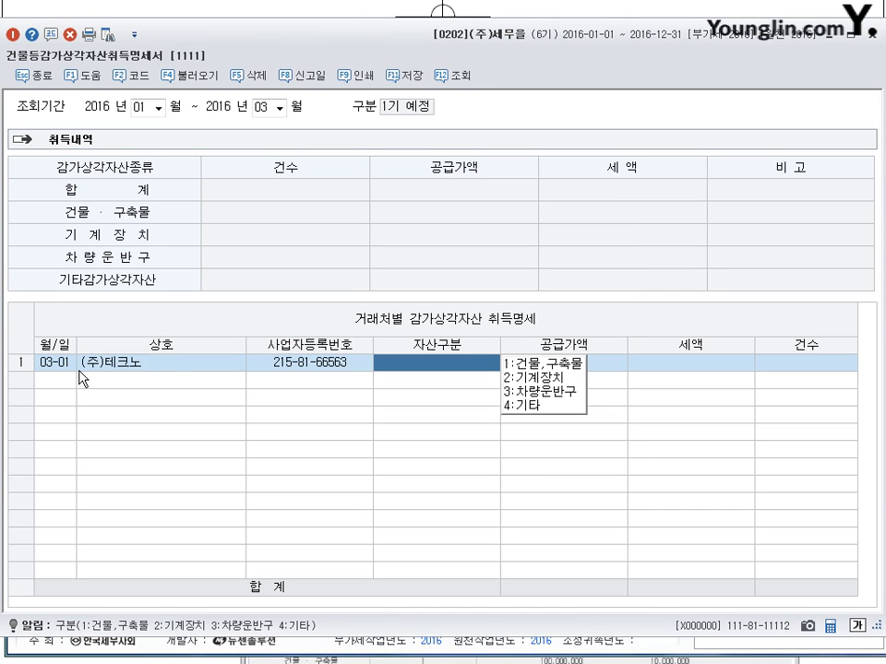
Step: Set the (주)테크노 row's asset class to 건물,구축물 and its supply value to 100,000,000
left_click(175, 364)
left_click(444, 365)
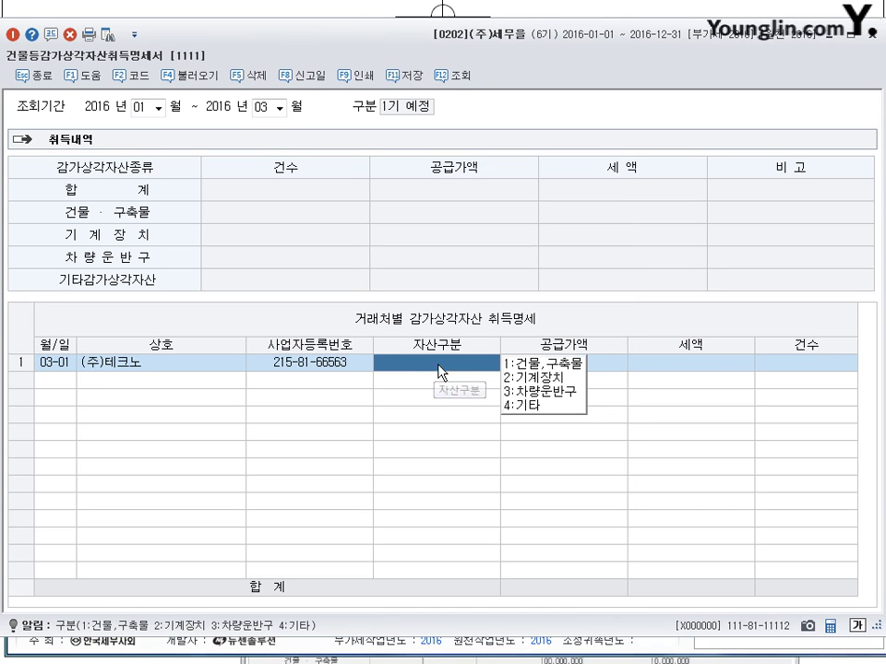
left_click(553, 363)
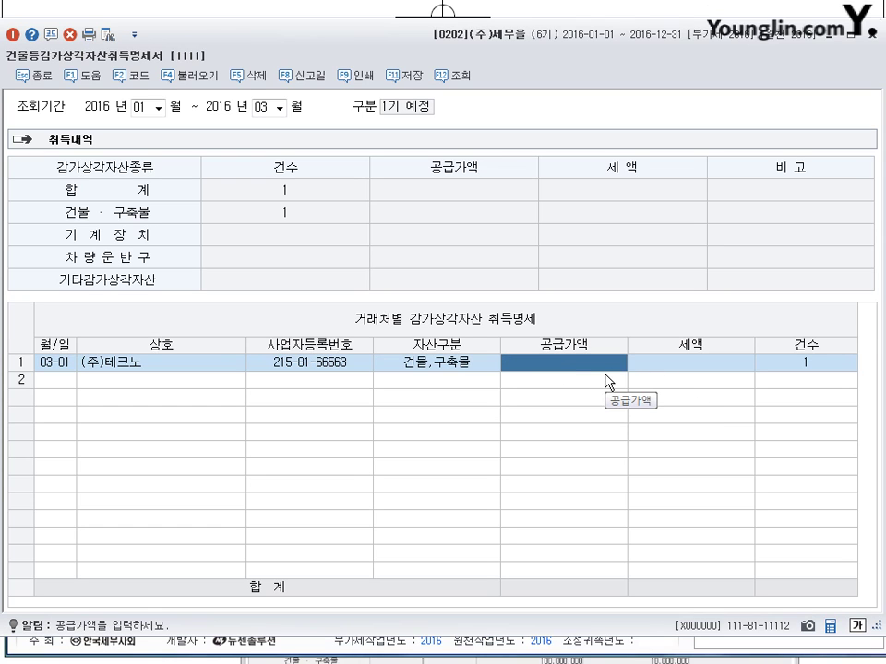
type("100000000")
key("Return")
key("Return")
key("Return")
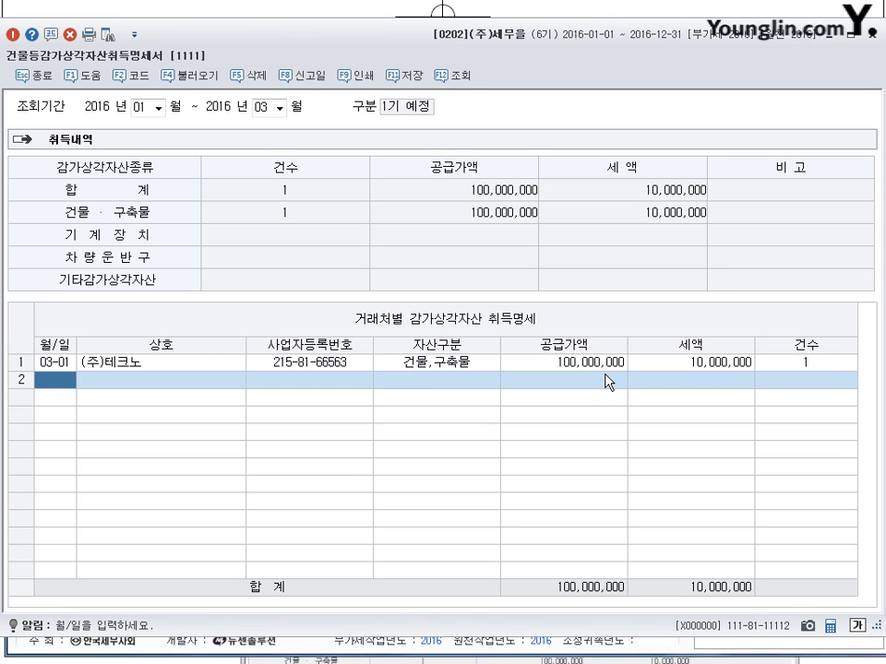
Step: Add a second acquisition row dated 03-30 with (주)삼보컴퓨터 picked from the vendor list
type("0330")
key("Return")
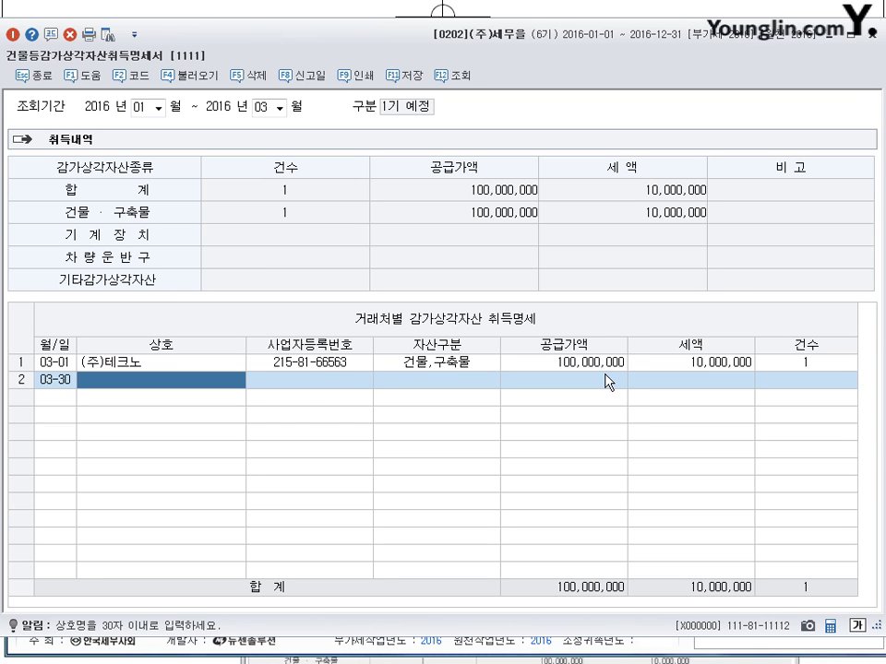
key("F2")
type("삼보")
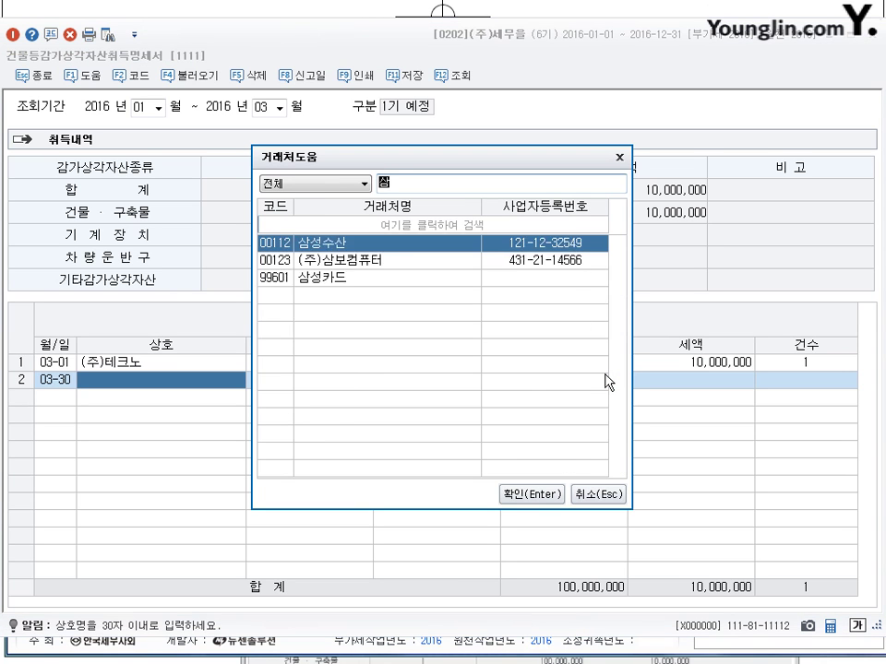
key("Return")
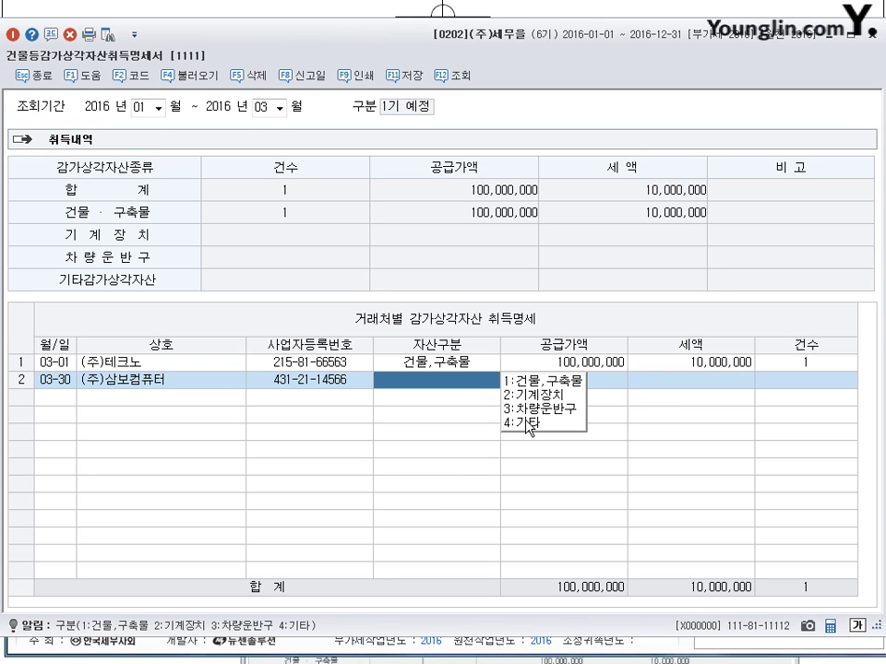
Step: Set the (주)삼보컴퓨터 row's asset class to 기타 and its supply value to 5,000,000, and close the form
type("4")
key("Return")
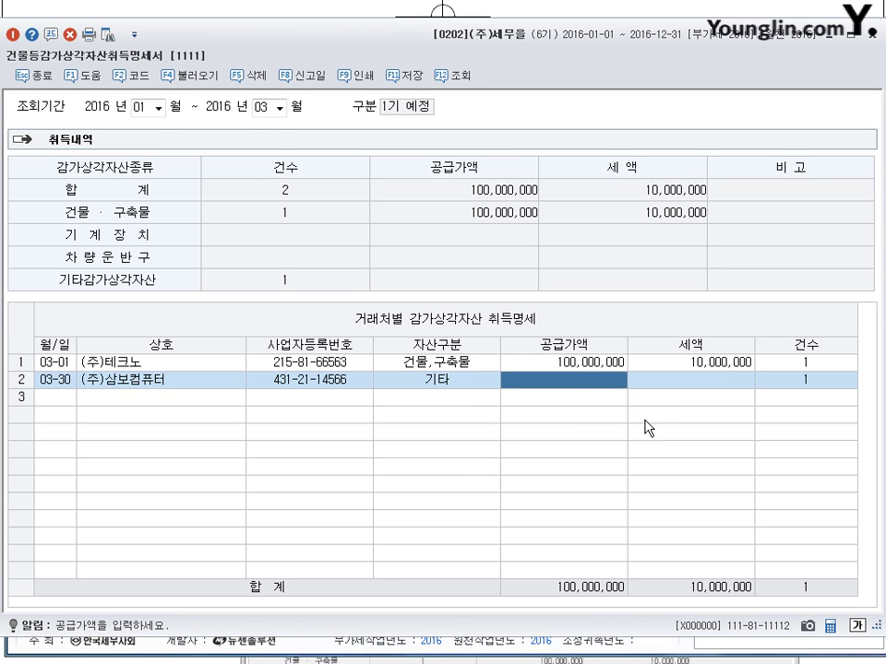
type("50000")
key("BackSpace")
type("000")
key("Return")
key("Return")
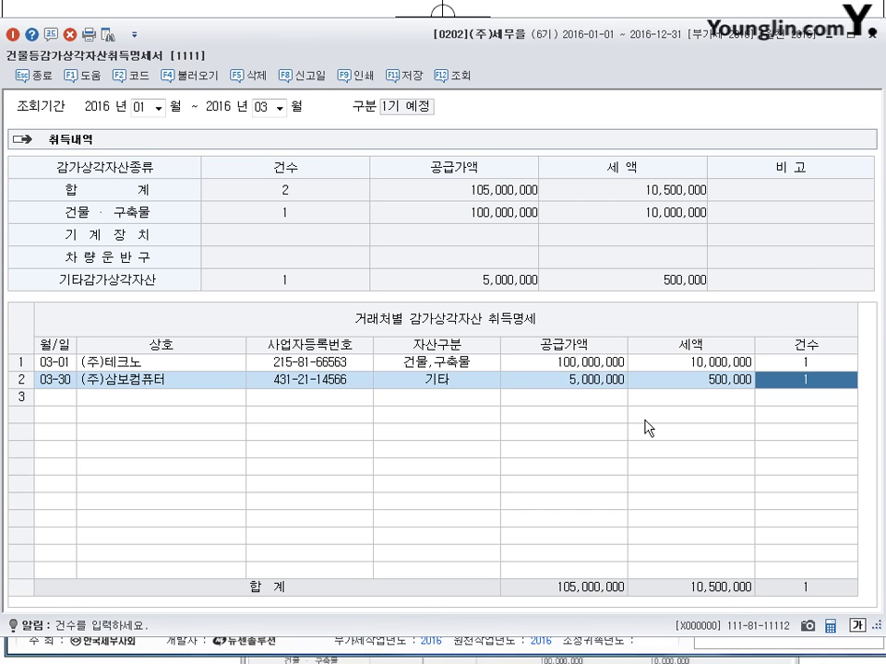
key("Return")
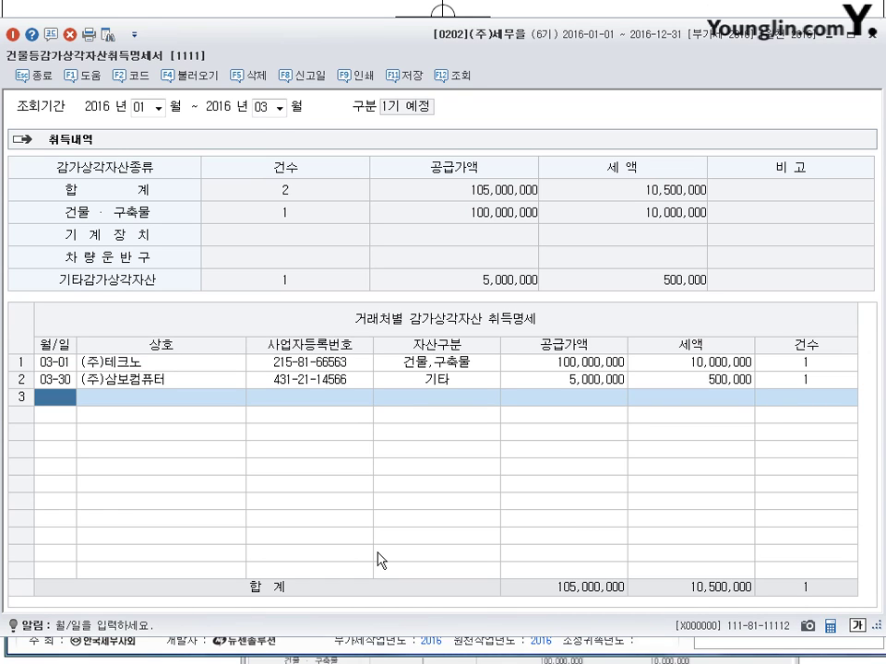
left_click(873, 39)
left_click(382, 371)
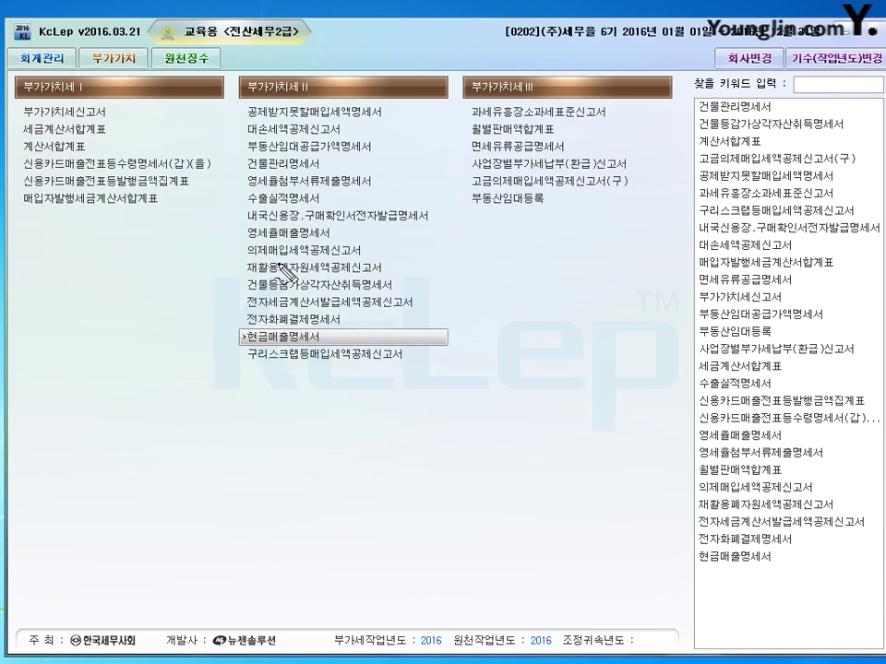
left_click_drag(248, 251, 314, 245)
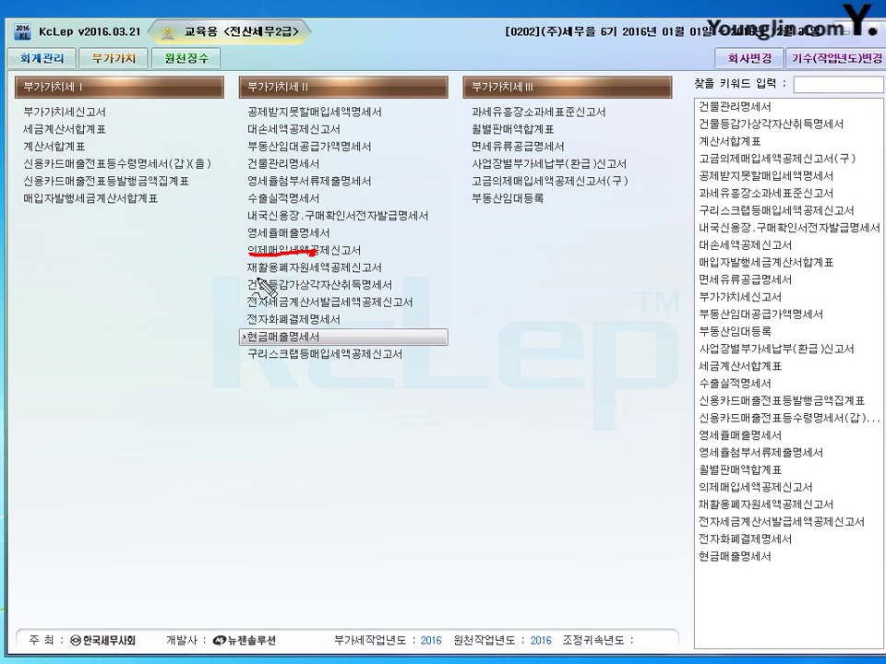
left_click_drag(246, 273, 310, 269)
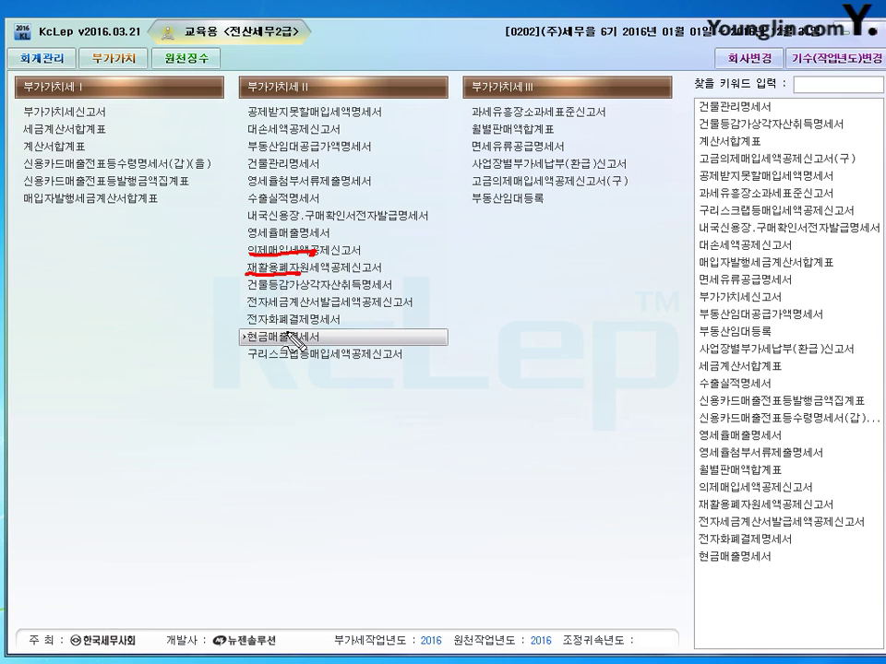
left_click_drag(247, 291, 318, 288)
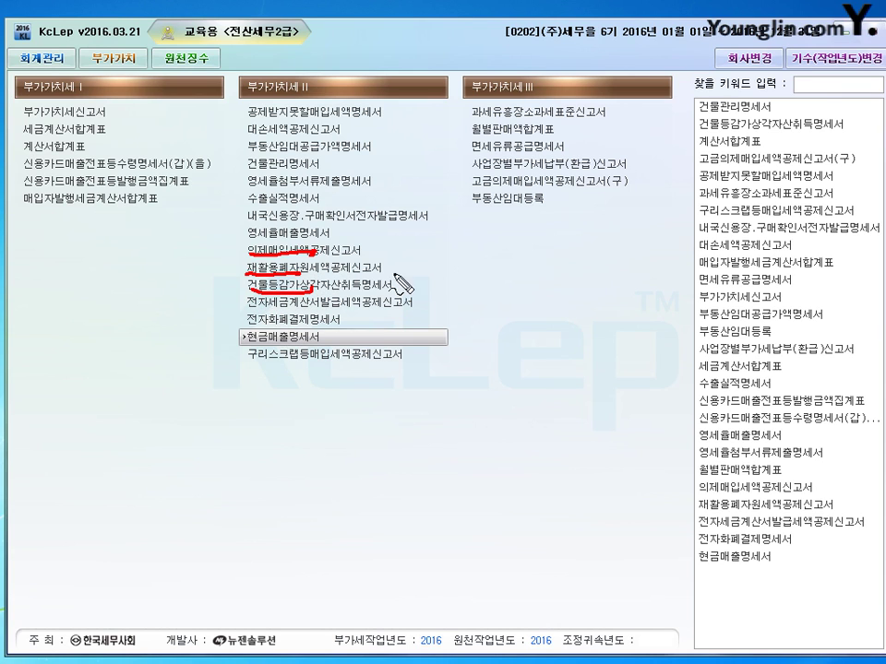
mouse_move(389, 250)
left_mouse_down()
mouse_move(413, 268)
mouse_move(391, 292)
mouse_move(444, 268)
mouse_move(430, 277)
mouse_move(458, 274)
left_mouse_up()
mouse_move(463, 262)
left_mouse_down()
mouse_move(469, 277)
mouse_move(488, 268)
mouse_move(534, 278)
left_mouse_up()
left_click_drag(452, 292, 517, 293)
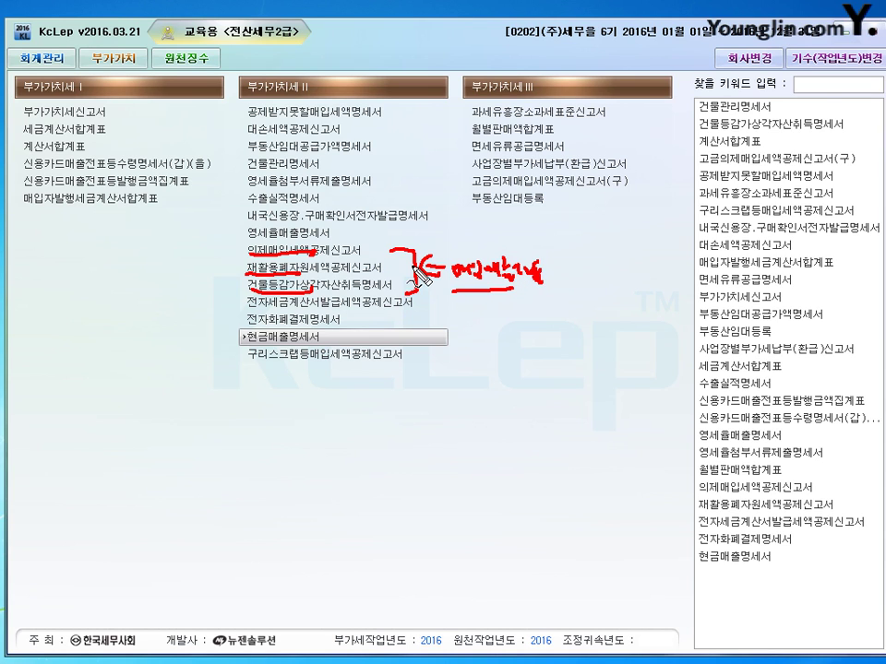
left_click_drag(451, 288, 512, 289)
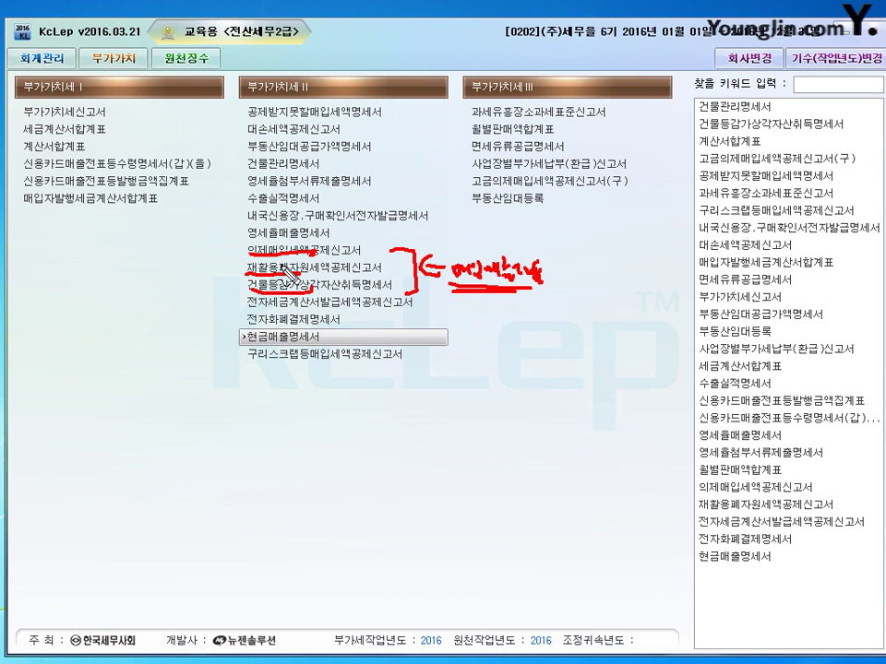
mouse_move(228, 247)
left_mouse_down()
mouse_move(239, 244)
mouse_move(237, 262)
left_mouse_up()
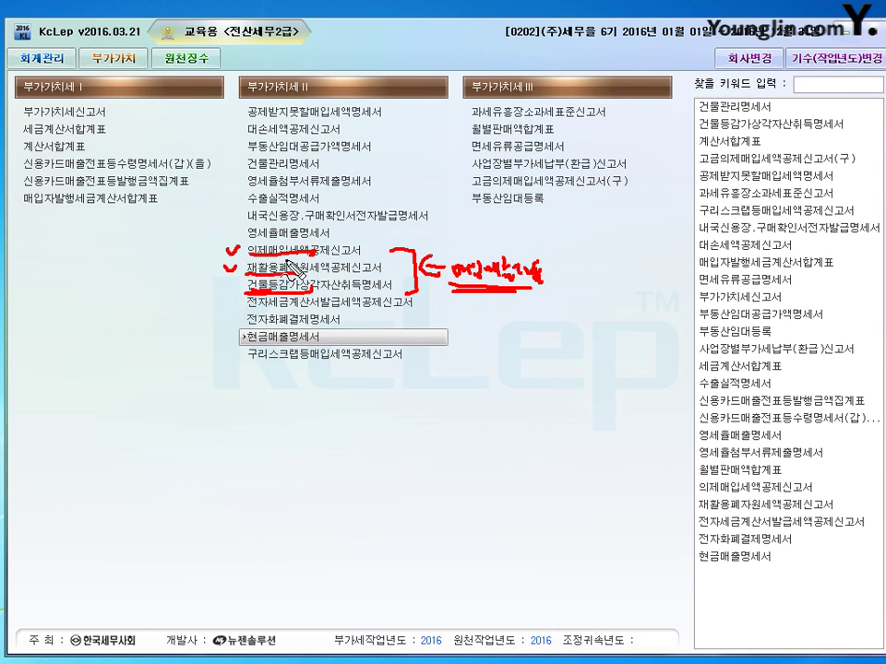
mouse_move(266, 260)
left_mouse_down()
mouse_move(251, 256)
mouse_move(263, 241)
mouse_move(256, 267)
mouse_move(274, 266)
mouse_move(274, 292)
left_mouse_up()
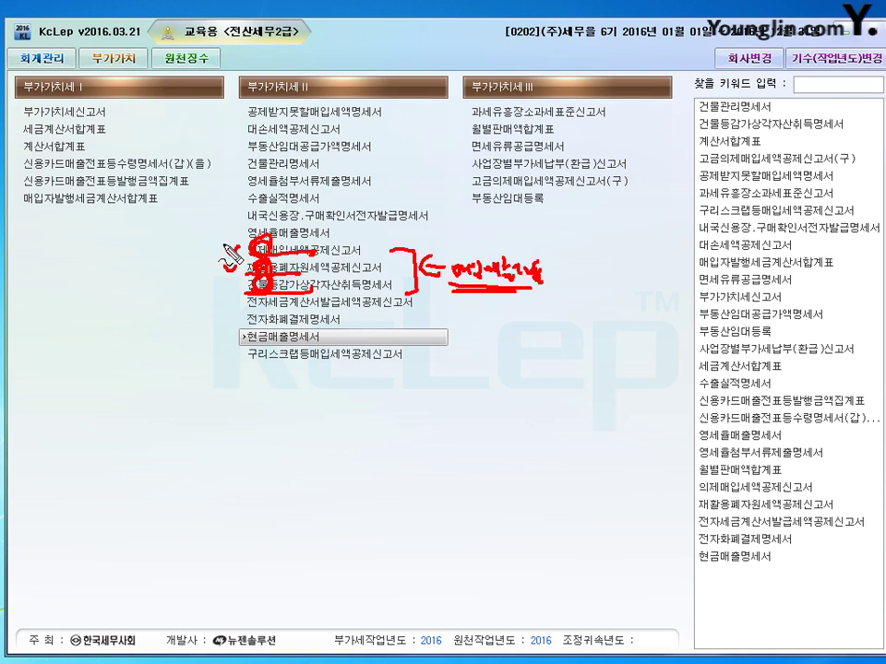
mouse_move(228, 247)
left_mouse_down()
mouse_move(229, 273)
mouse_move(223, 264)
mouse_move(237, 265)
left_mouse_up()
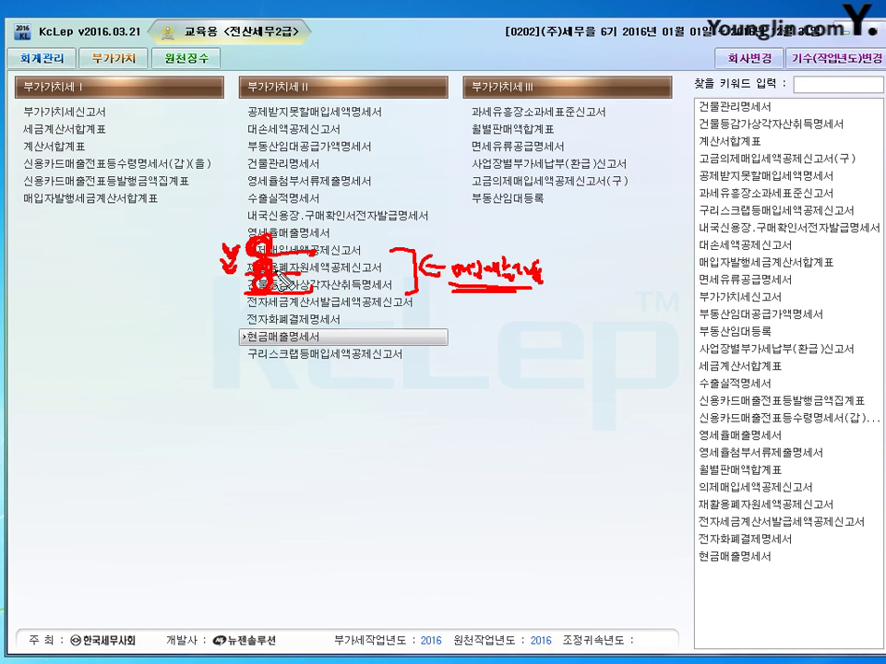
key("Escape")
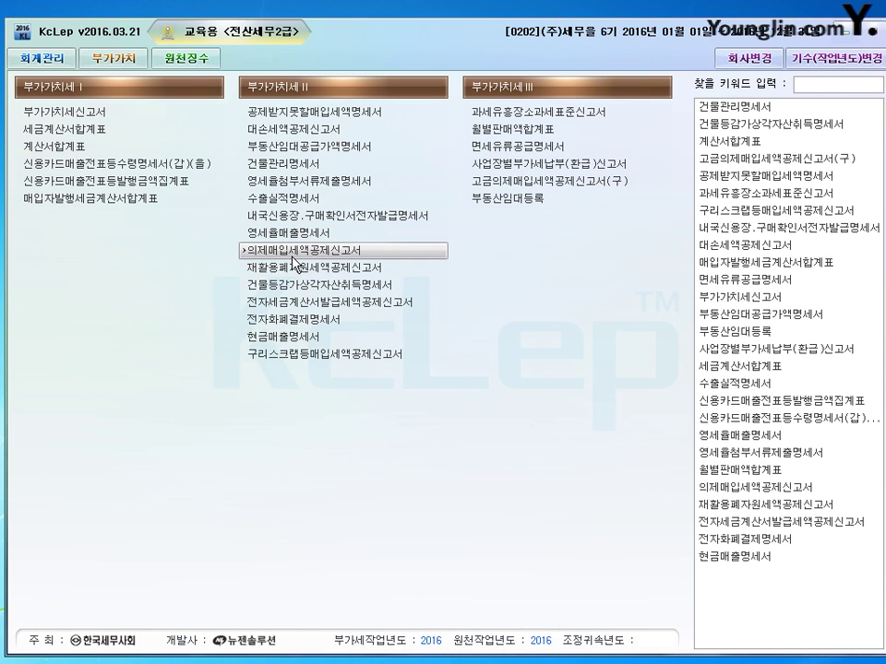
Step: Open 매입매출전표입력 and start a January entry for day 3 with the purchase type 53.면세
left_click(44, 57)
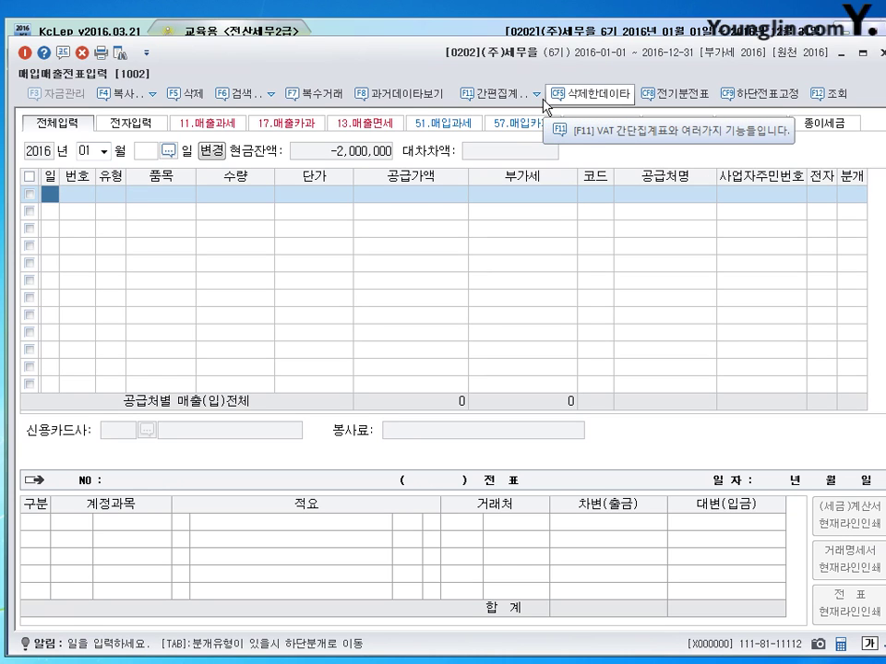
type("3")
key("Return")
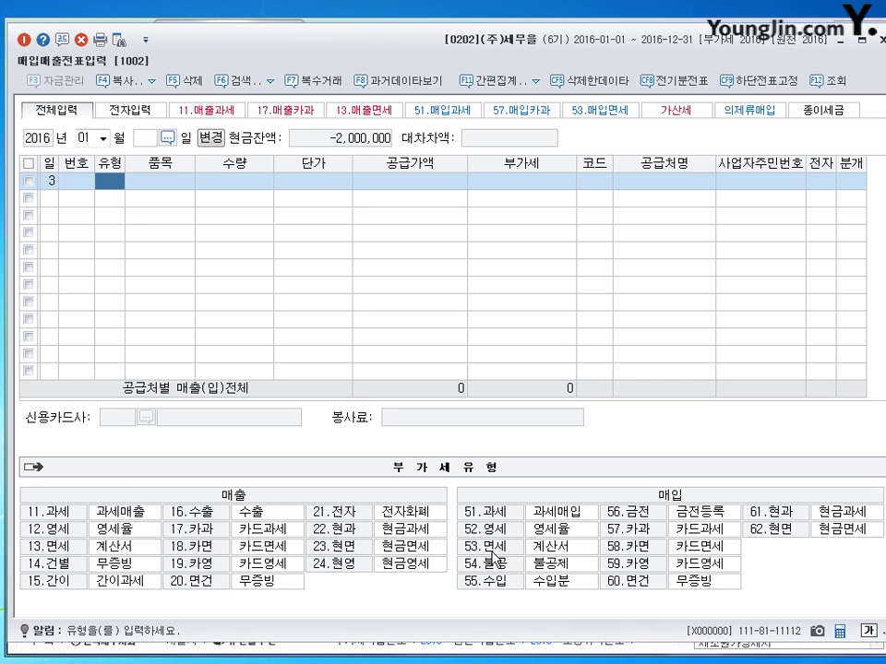
left_click(492, 546)
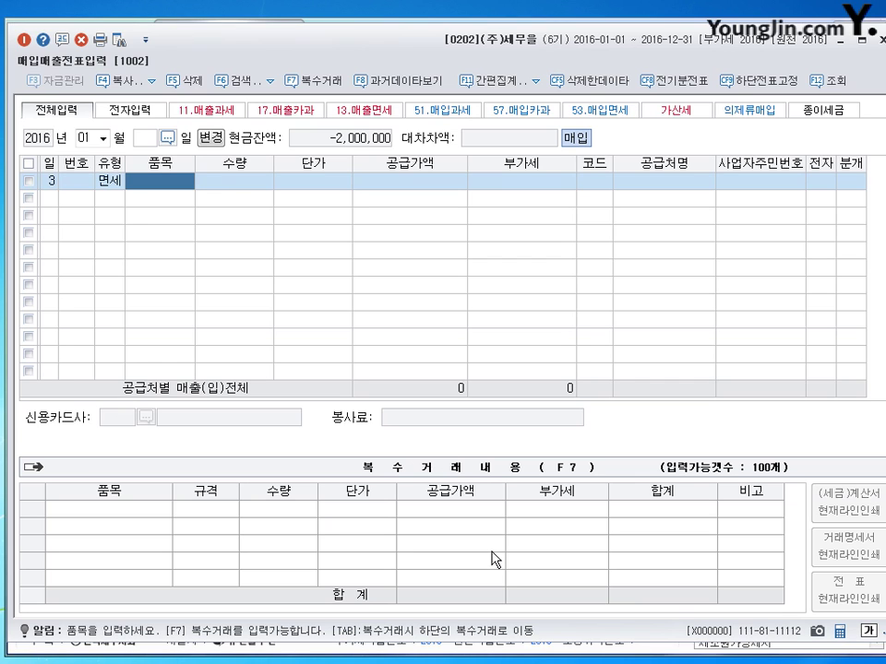
left_click(111, 181)
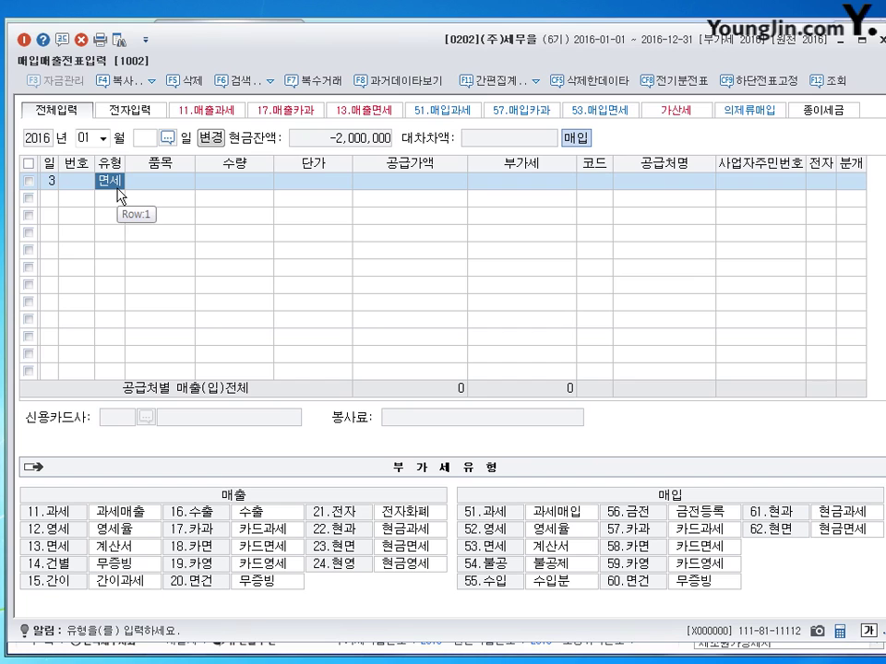
left_click(164, 184)
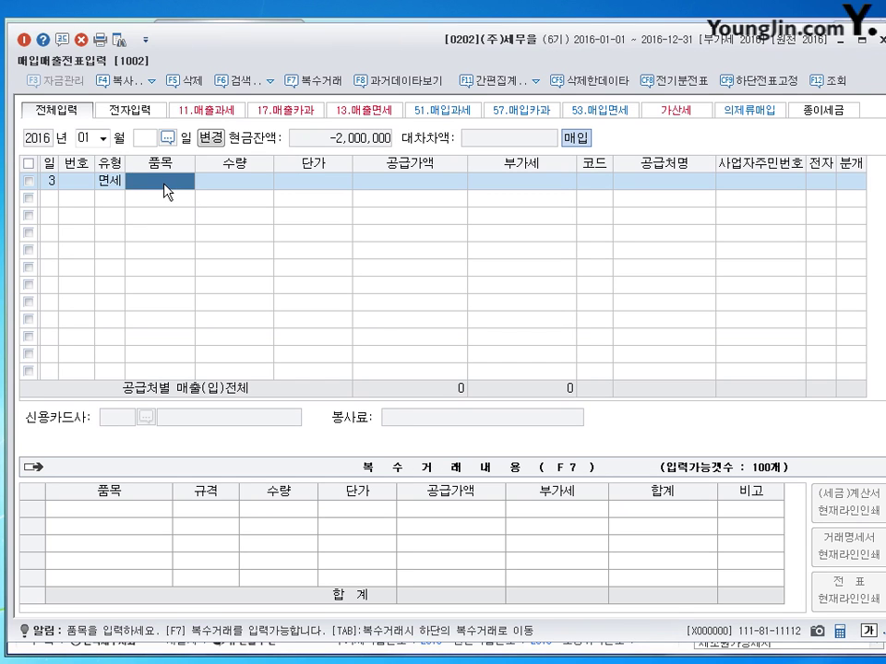
Step: Enter 야채 as the purchase item with a quantity of 10 and a unit price of 100,000
type("야채")
key("Return")
key("Left")
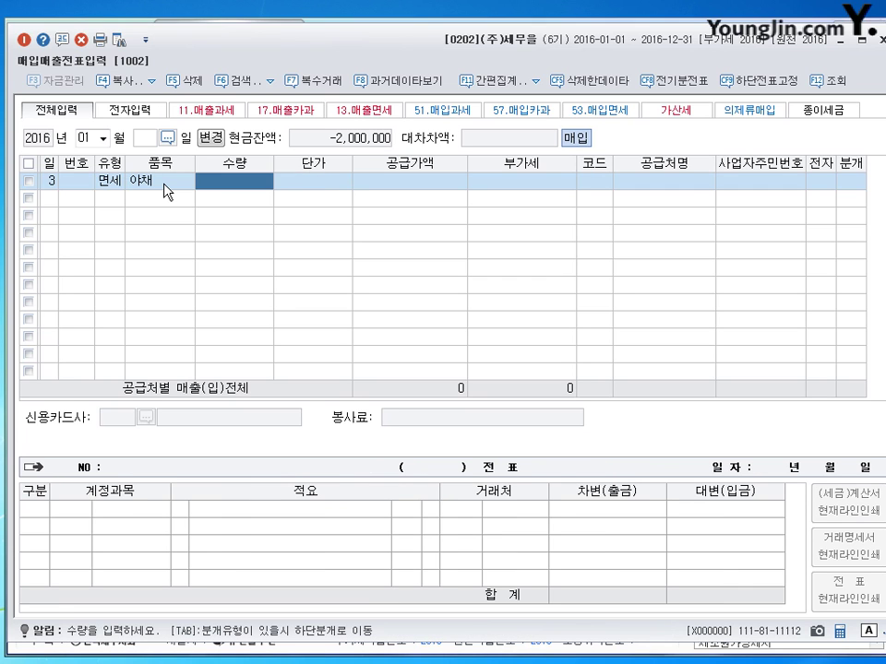
type("10")
key("Return")
key("Return")
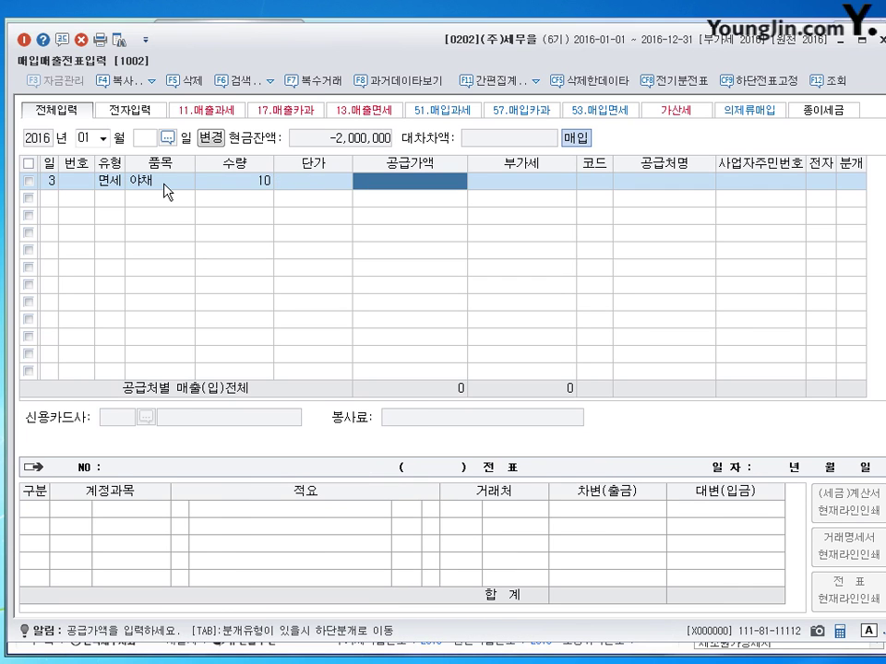
key("Left")
type("10")
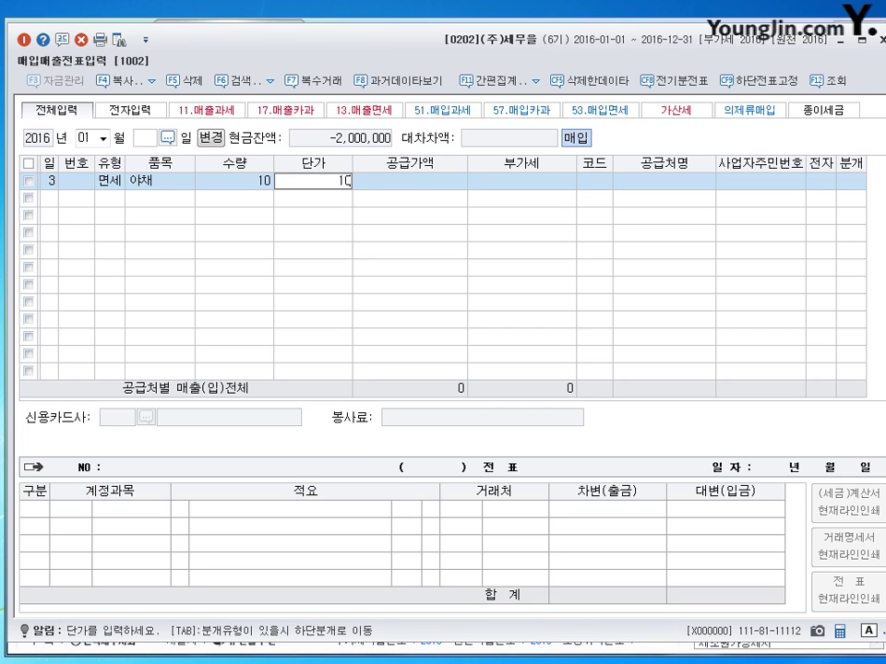
type("0,000")
key("Return")
key("Return")
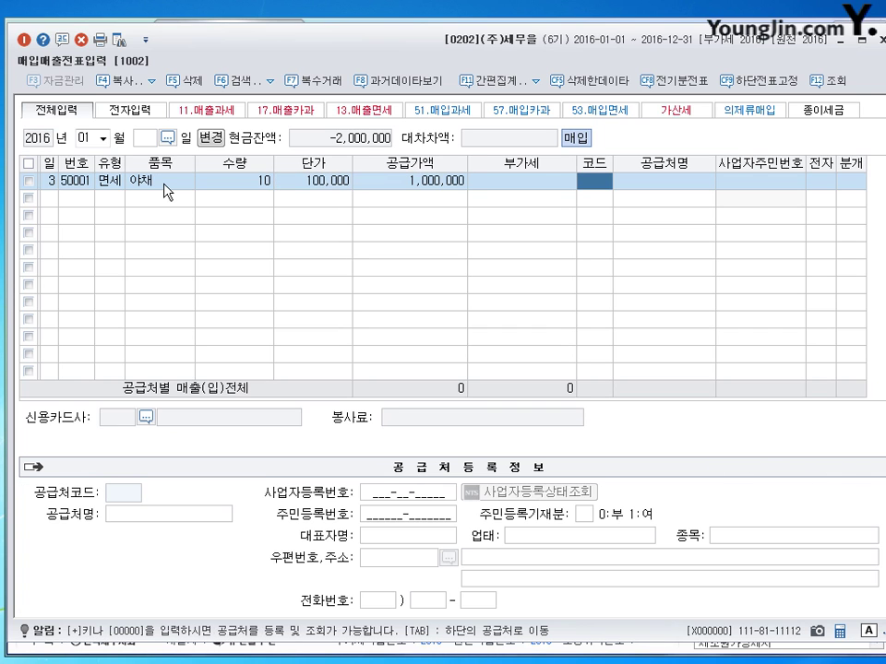
Step: Assign (주)유빈 from the vendor list as the supplier of the 야채 purchase
key("F2")
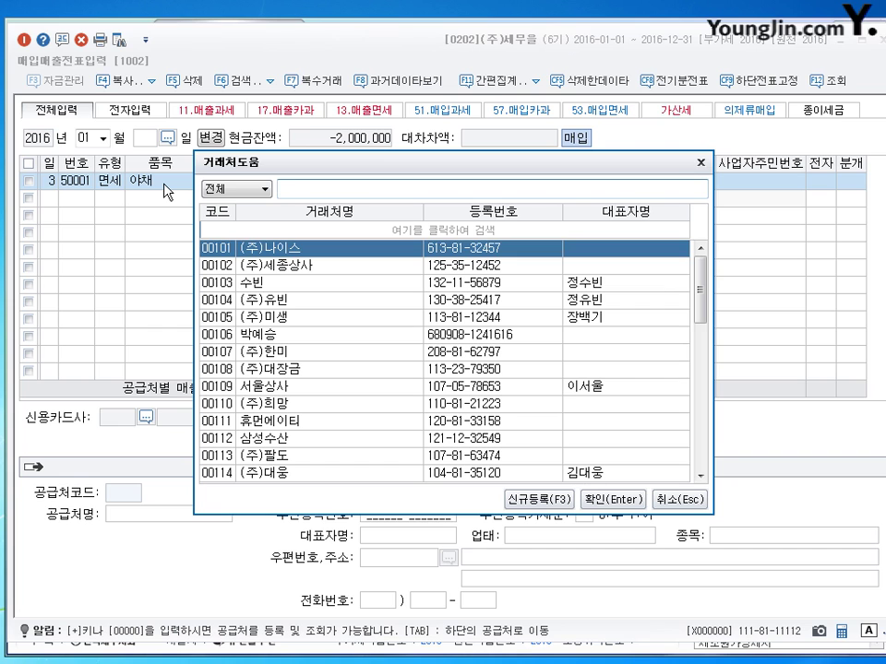
key("Down")
key("Down")
key("Down")
key("Return")
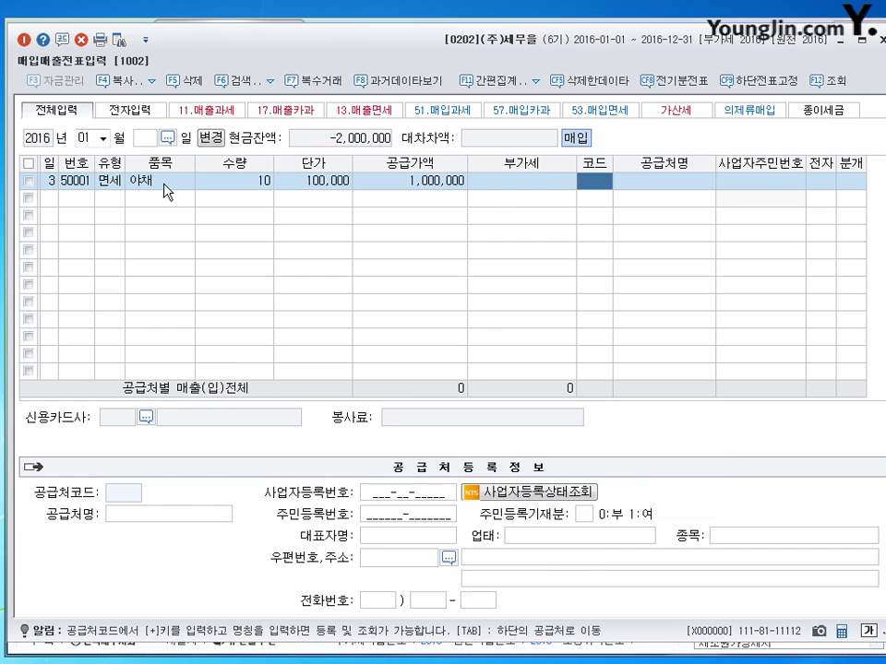
key("Return")
Step: Mark the 야채 purchase as electronic (여) and set its journal type to 현금
type("1")
key("Return")
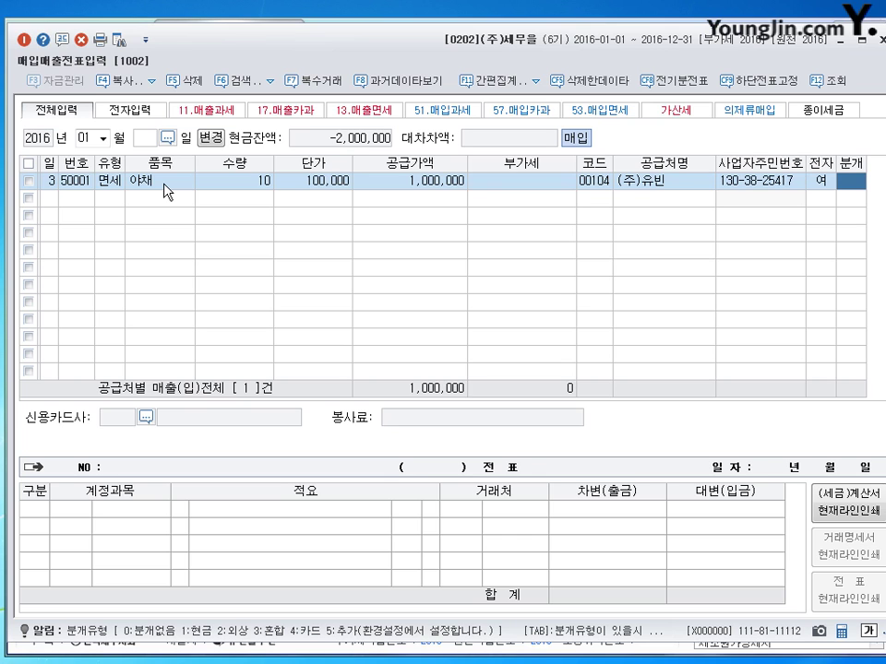
type("1")
key("Return")
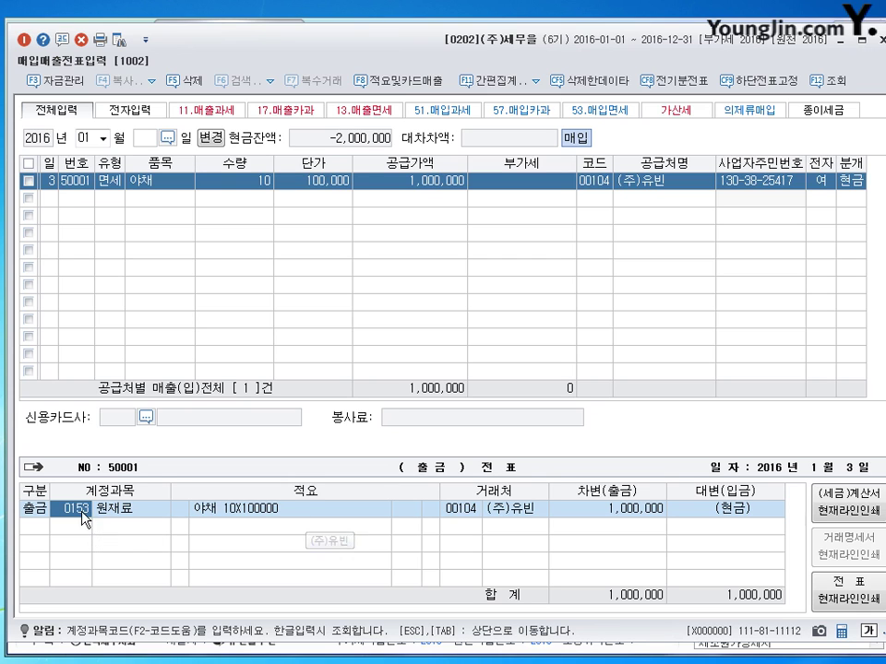
Step: Set the 원재료 journal line's 적요 to code 06 의제매입세액공제신고서 자동반영분 and return to the voucher list
left_click(181, 509)
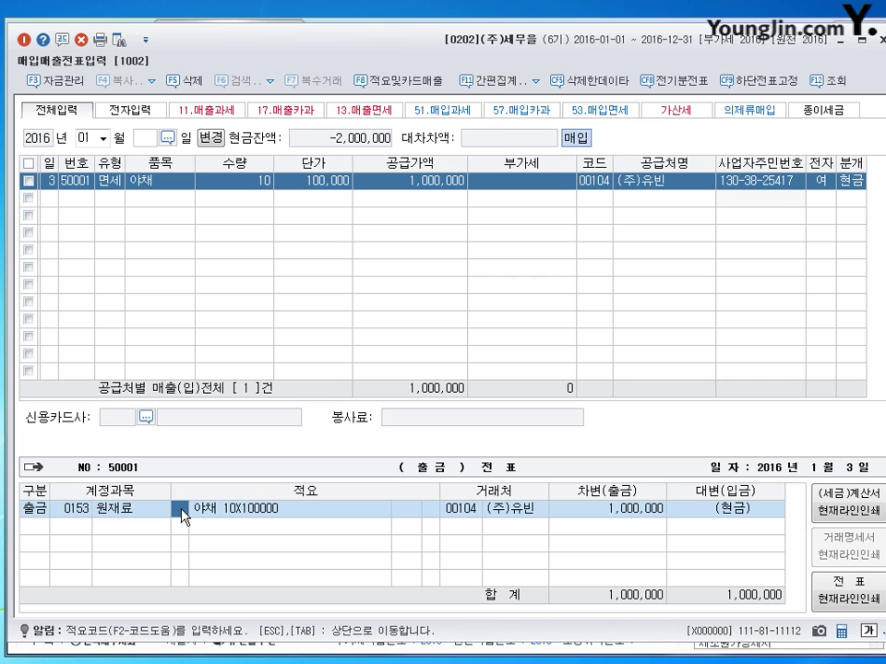
key("F2")
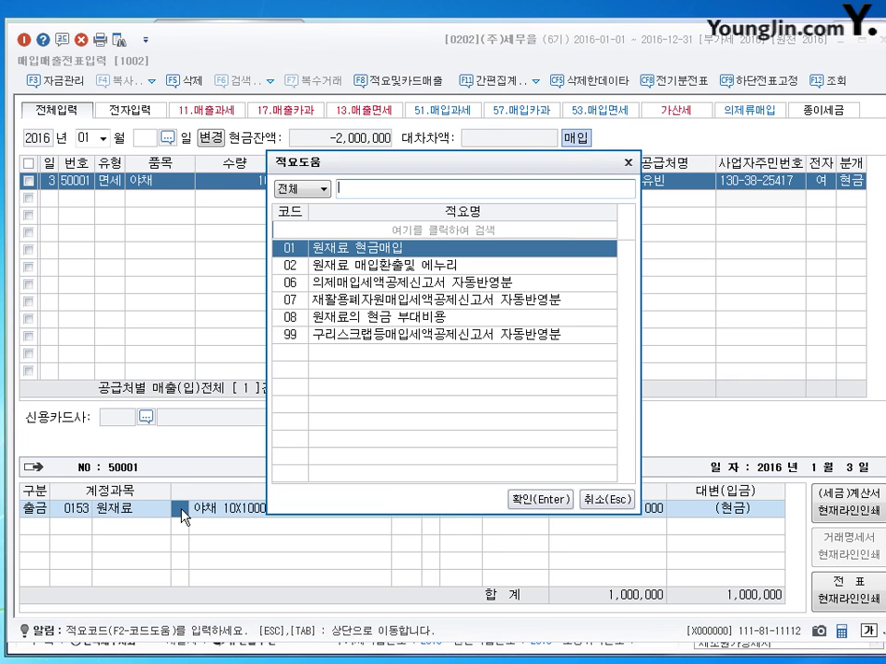
left_click(496, 286)
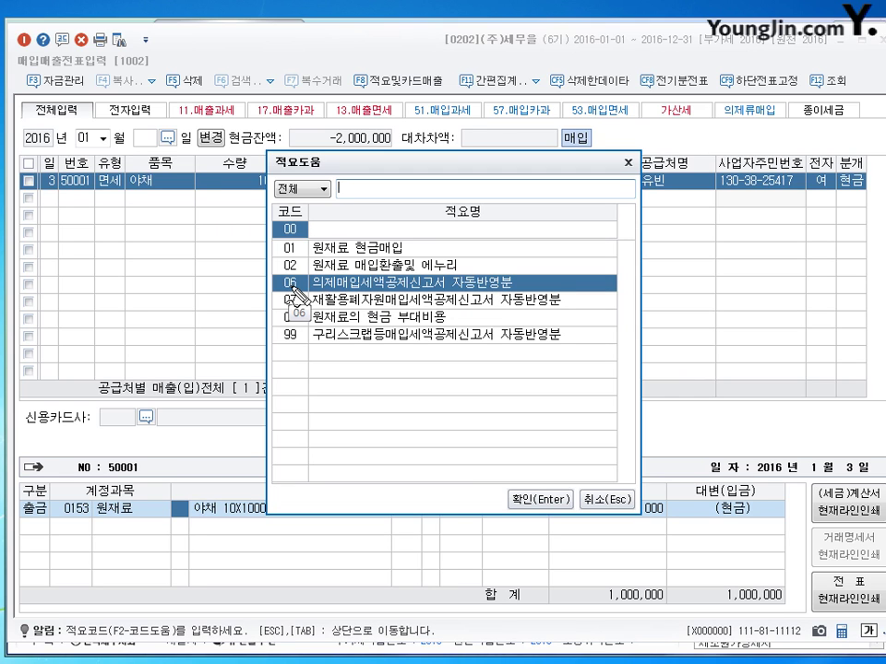
left_click_drag(289, 277, 287, 278)
left_click(553, 504)
key("Return")
key("Return")
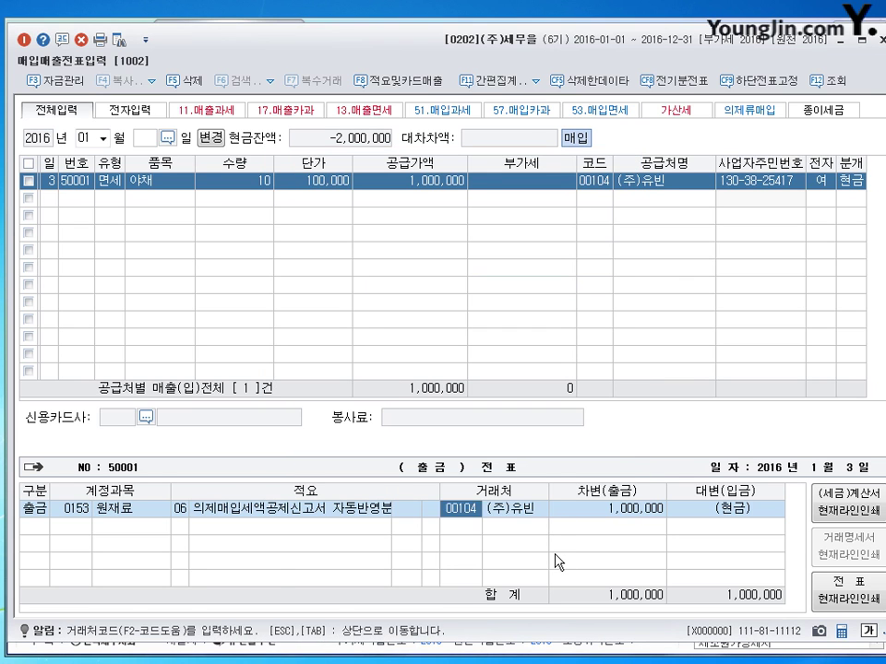
key("Tab")
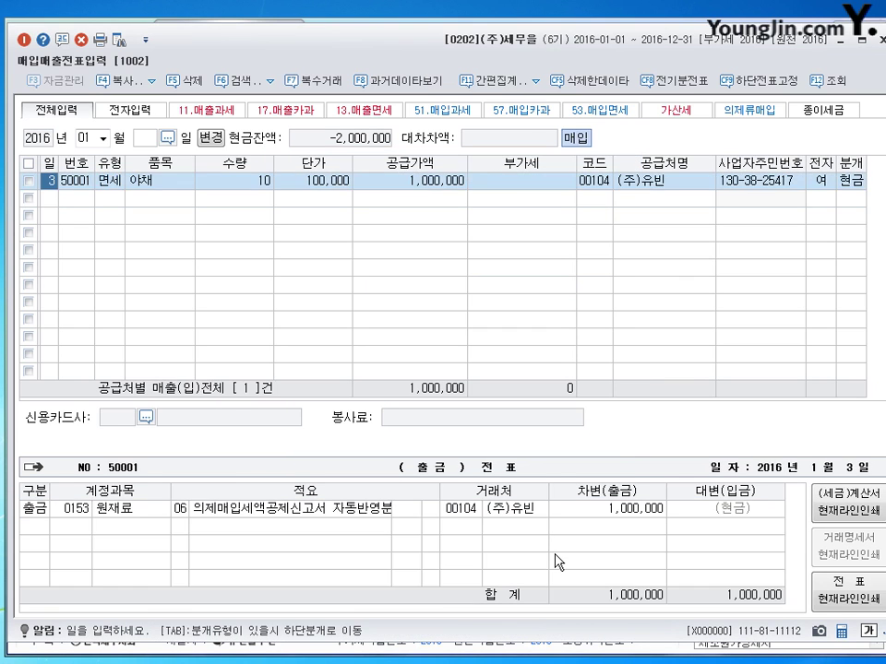
key("Escape")
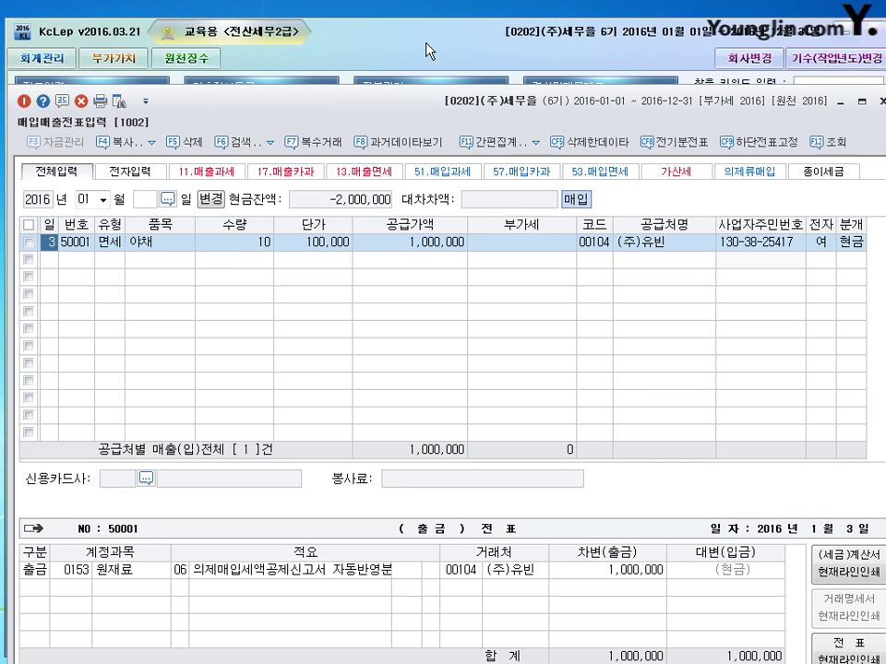
Step: Open 의제매입세액공제신고서 for January to March 2016 without loading the saved data
left_click(113, 57)
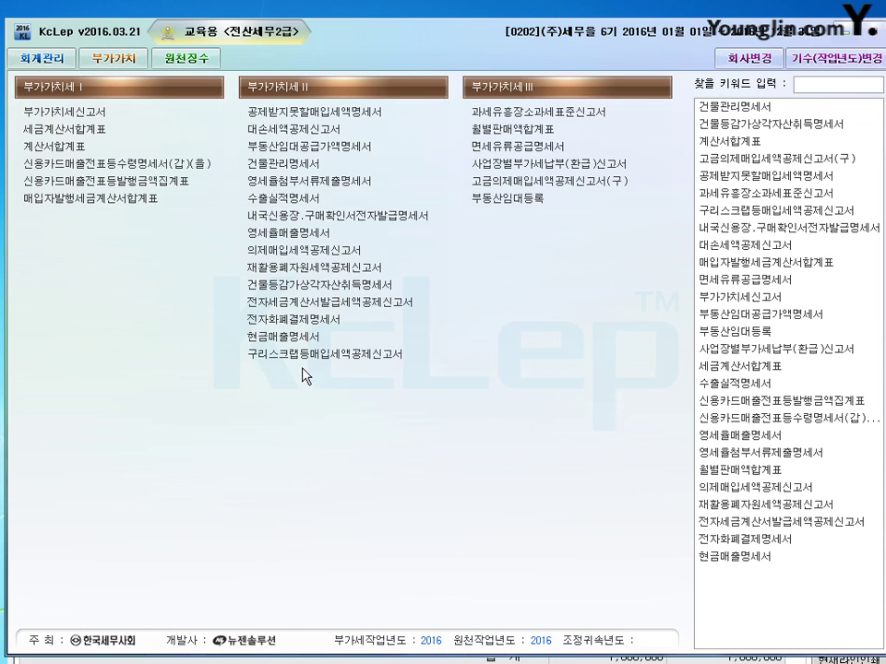
left_click(331, 351)
type("1")
key("Return")
type("3")
key("Return")
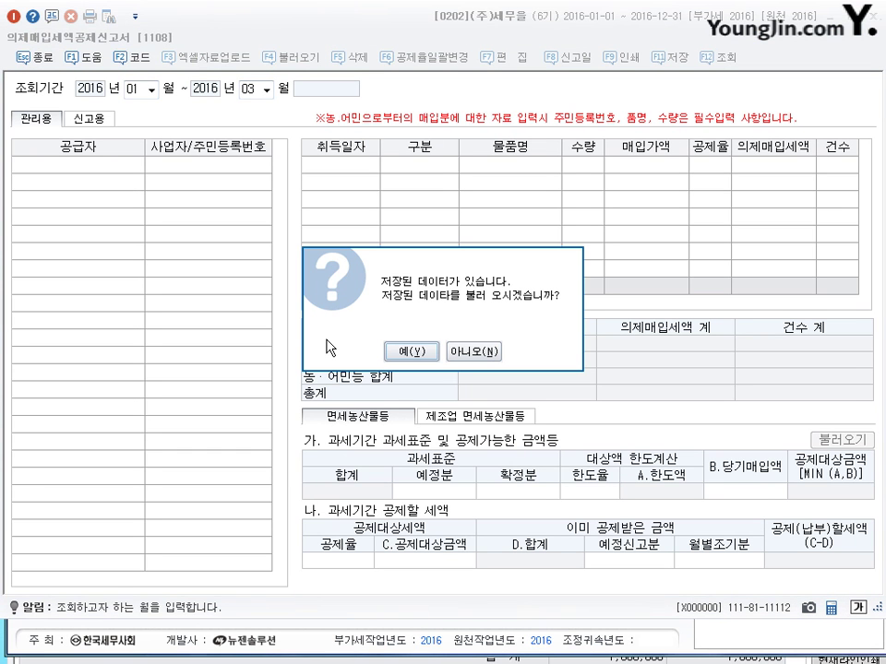
left_click(471, 350)
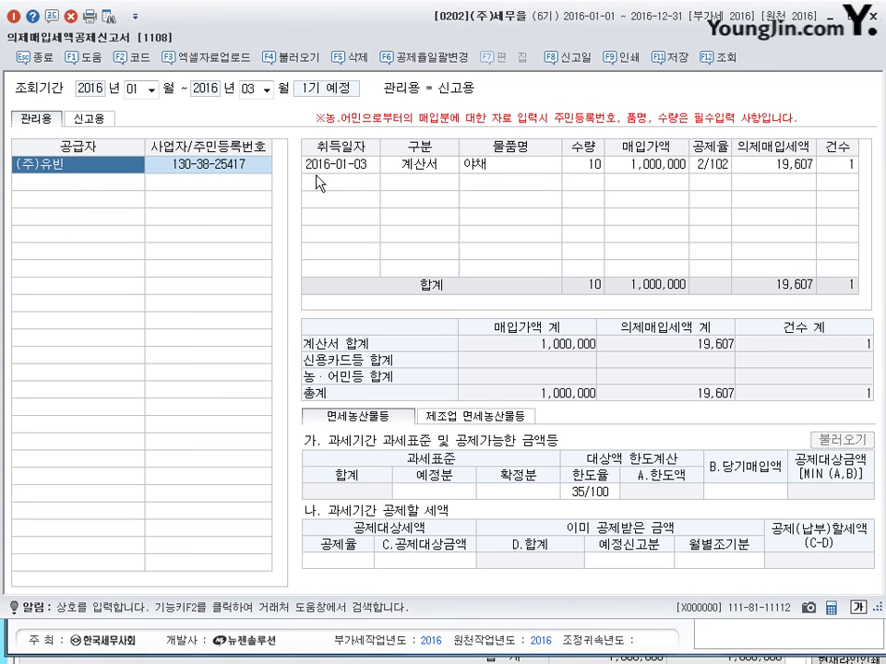
Step: Set the deduction rate (공제율) of the (주)유빈 야채 row to 4/104
left_click(719, 166)
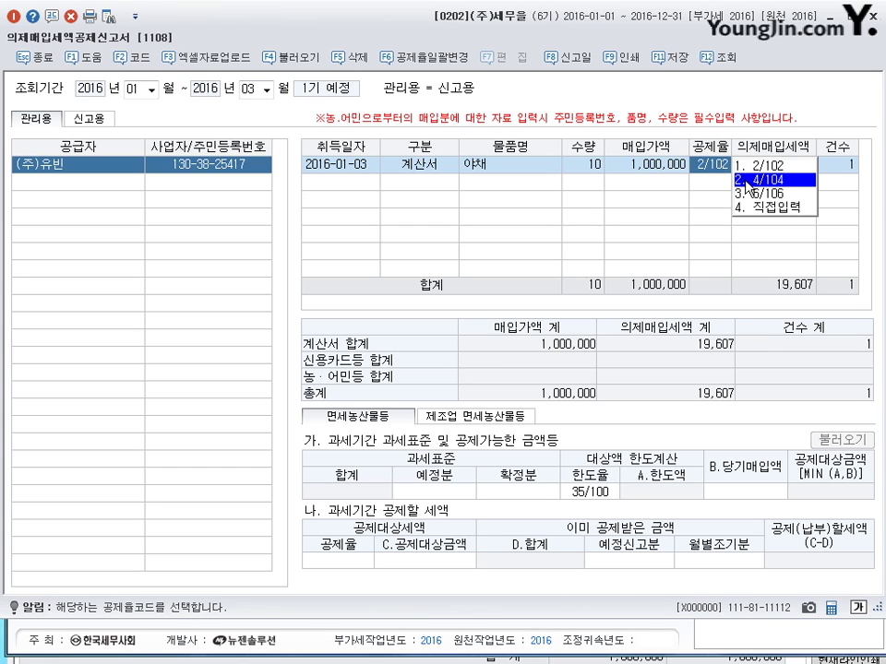
left_click(747, 180)
left_click(708, 171)
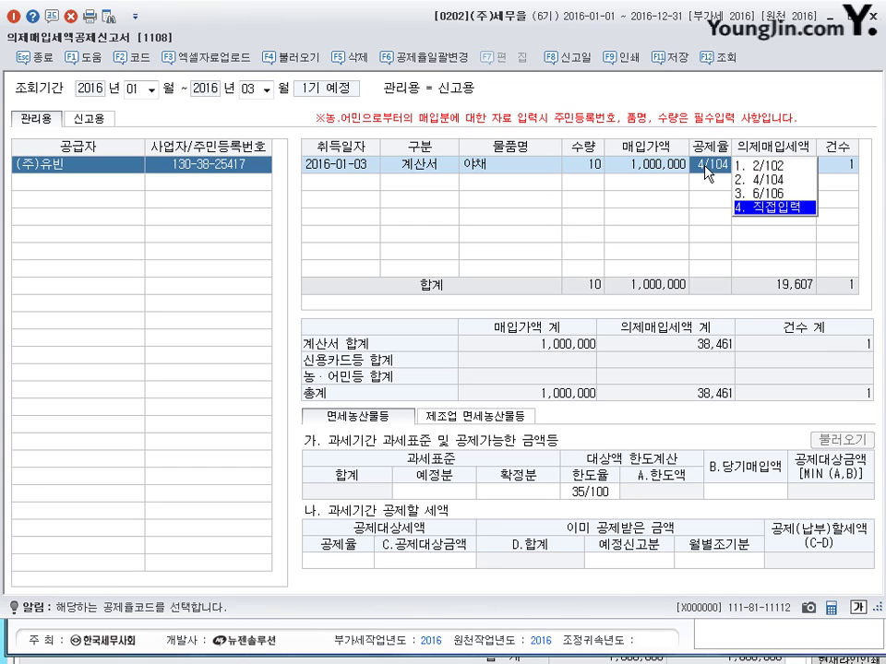
left_click(323, 170)
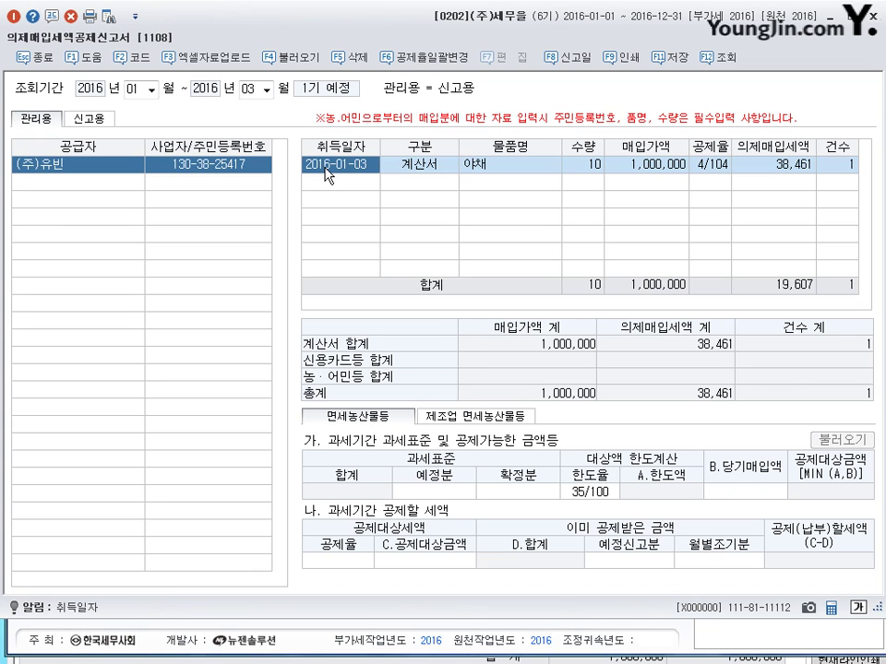
Step: Close the 의제매입세액공제신고서 form and return to the 부가가치 menu
mouse_move(317, 20)
left_mouse_down()
mouse_move(335, 39)
mouse_move(326, 37)
left_mouse_up()
mouse_move(421, 45)
left_mouse_down()
mouse_move(401, 34)
mouse_move(413, 34)
left_mouse_up()
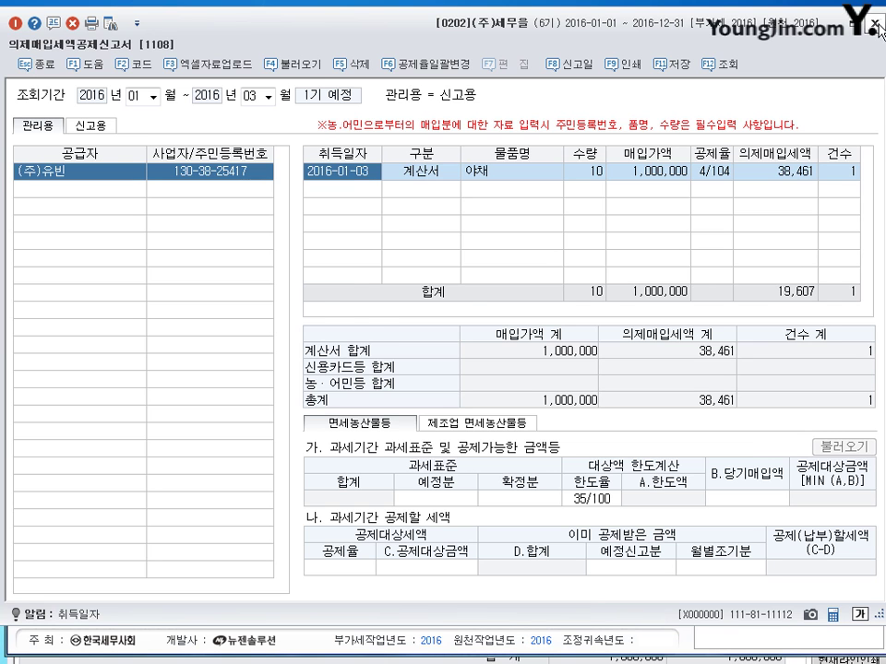
key("Escape")
left_click(487, 362)
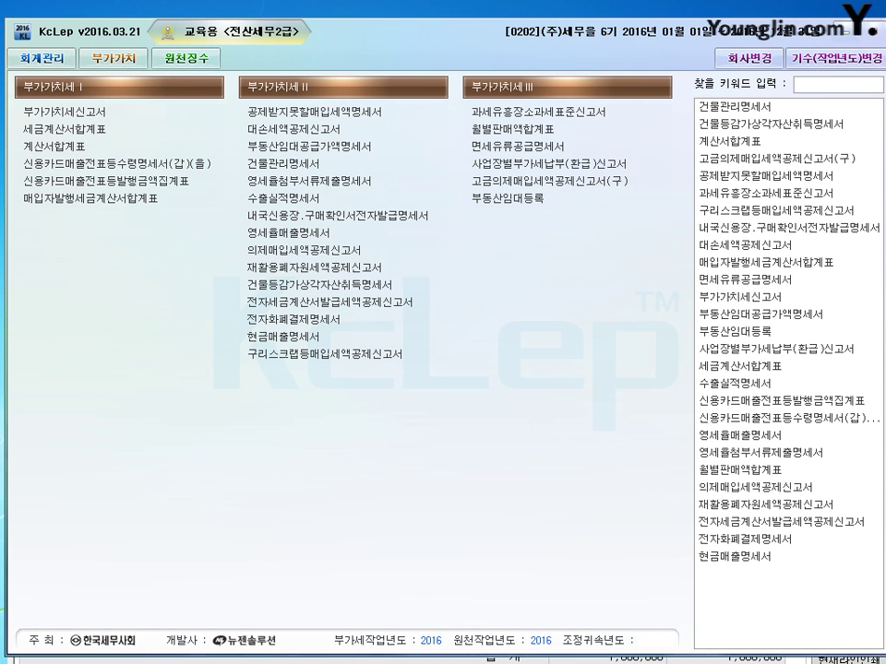